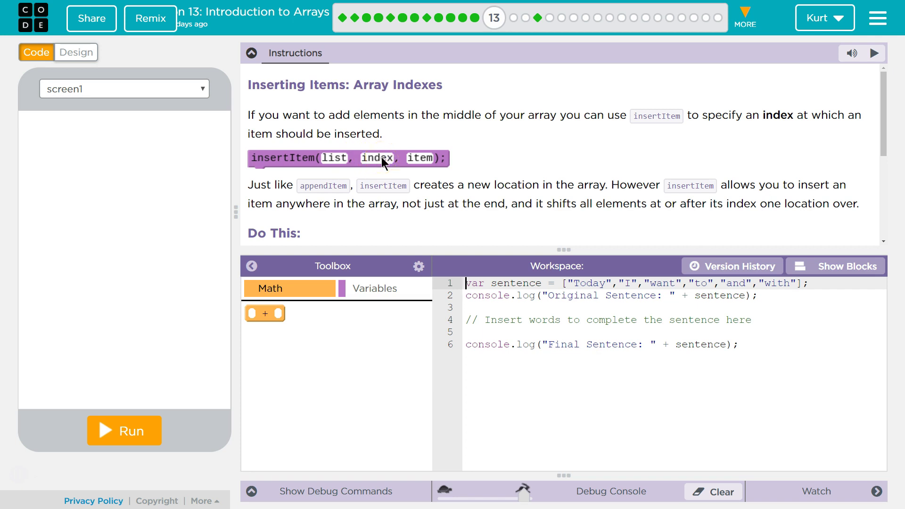
Show the Variables toolbox category so the insertItem block is available.
click(431, 163)
scroll(689, 196, down, 2)
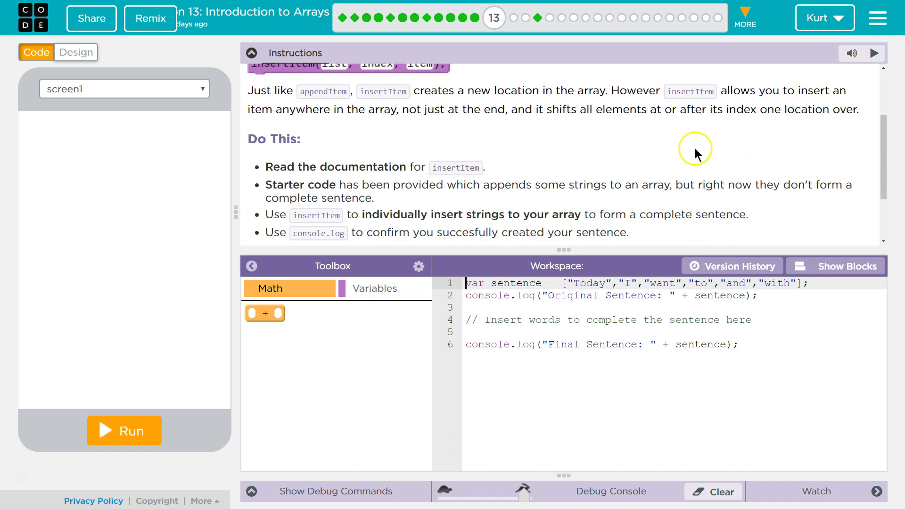
click(576, 211)
click(385, 289)
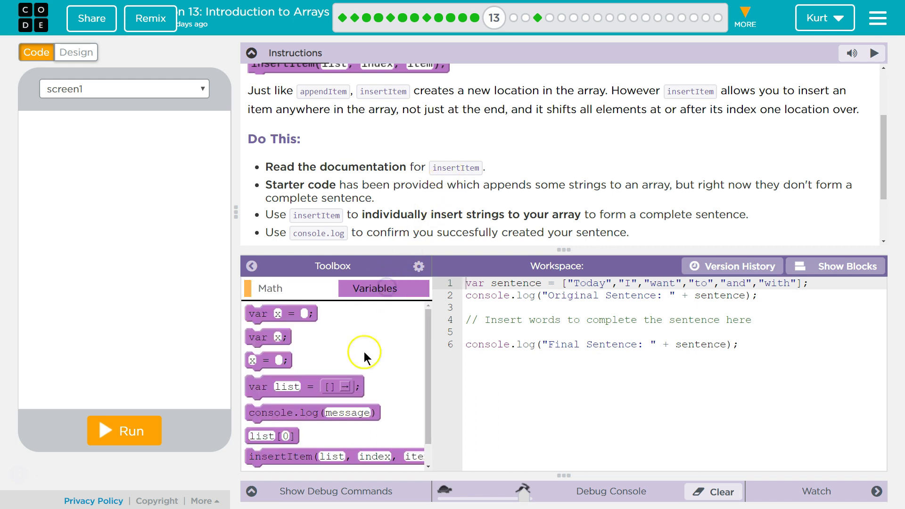
scroll(364, 352, down, 1)
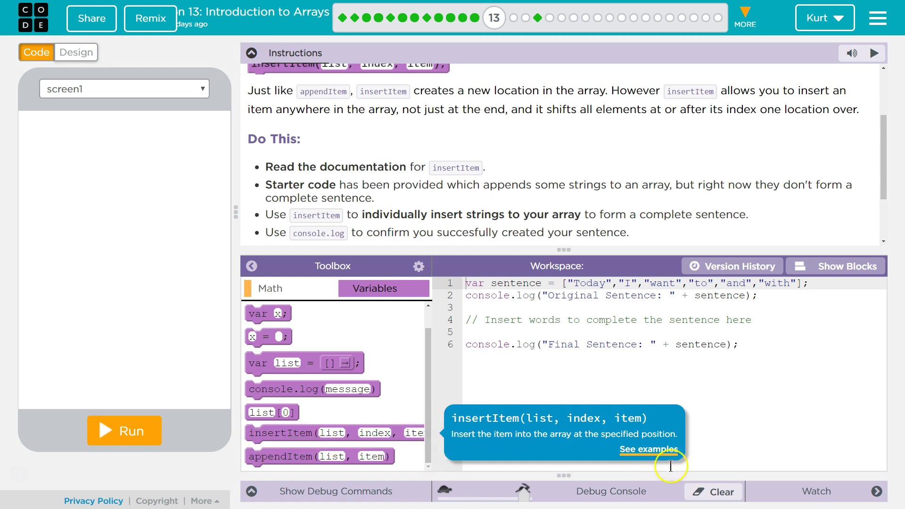
click(655, 454)
scroll(435, 269, down, 1)
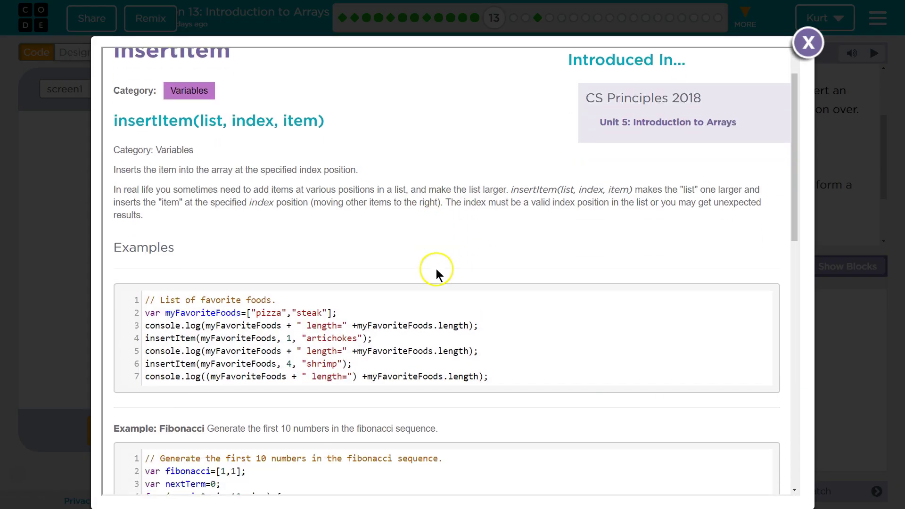
scroll(440, 276, down, 3)
scroll(440, 276, up, 4)
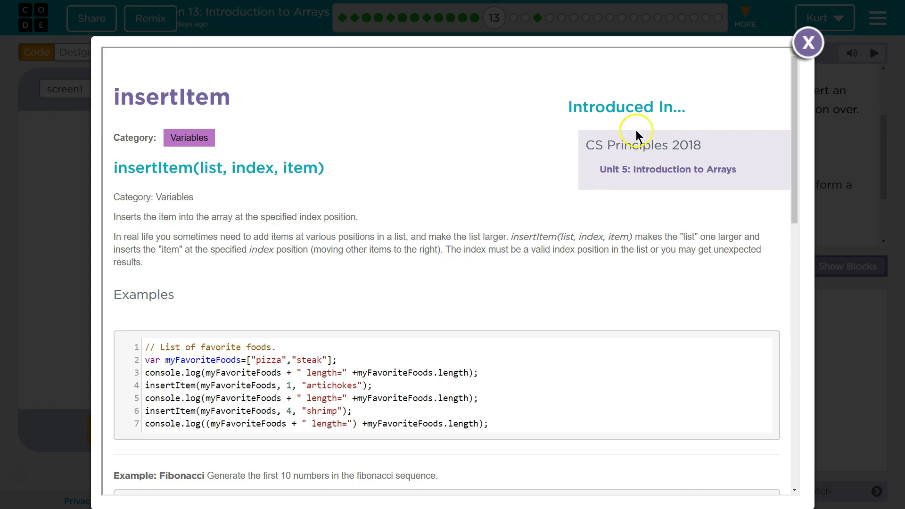
click(809, 40)
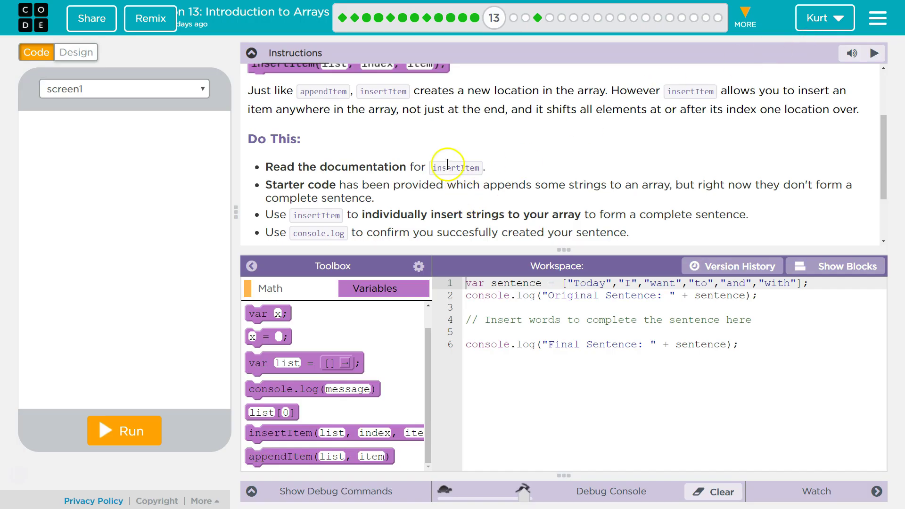
scroll(408, 159, up, 2)
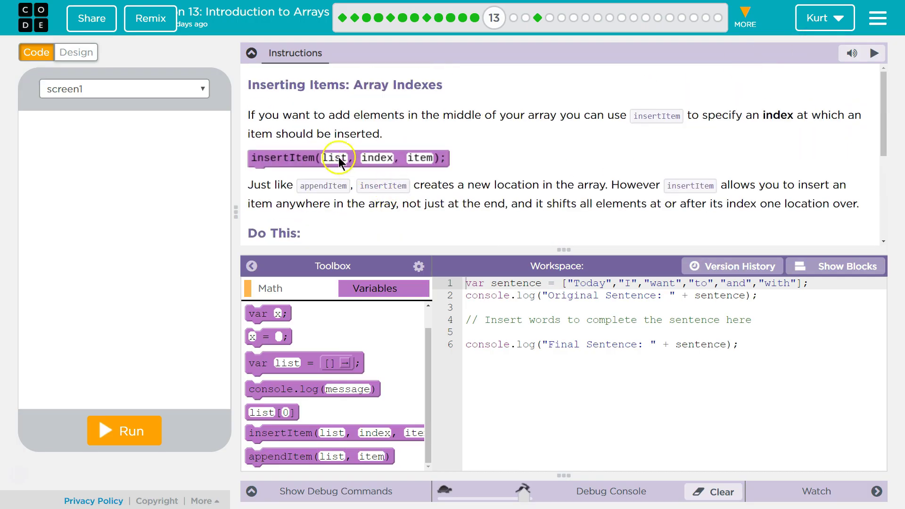
scroll(374, 178, down, 1)
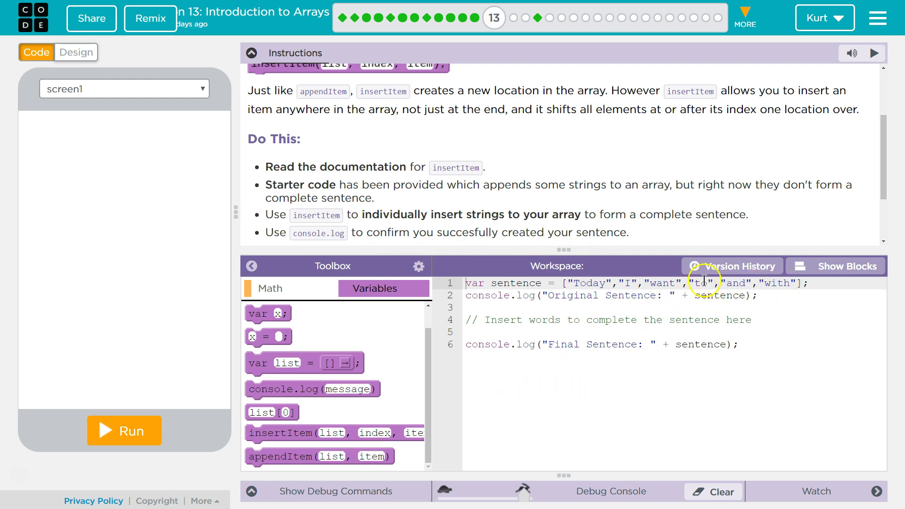
click(577, 284)
click(587, 289)
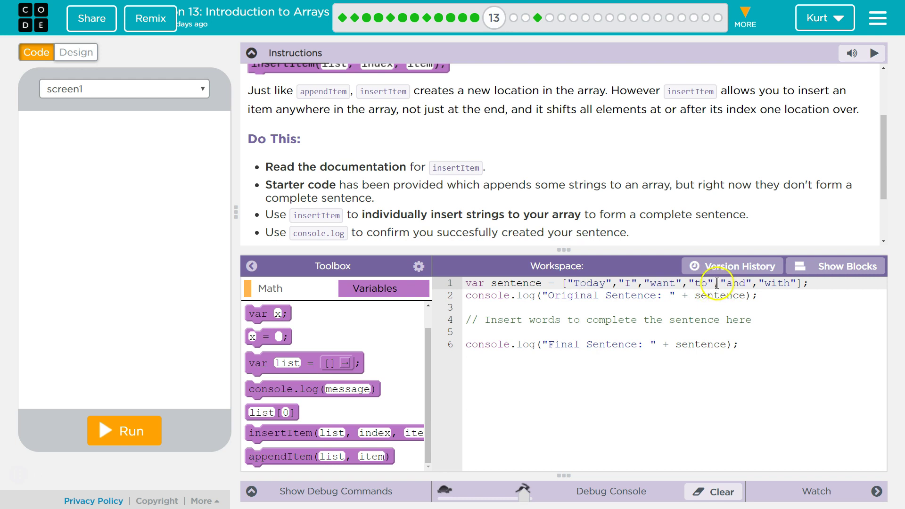
Add insertItem(sentence, 4, "code") on a new line below the insert-words comment.
click(772, 323)
key(Return)
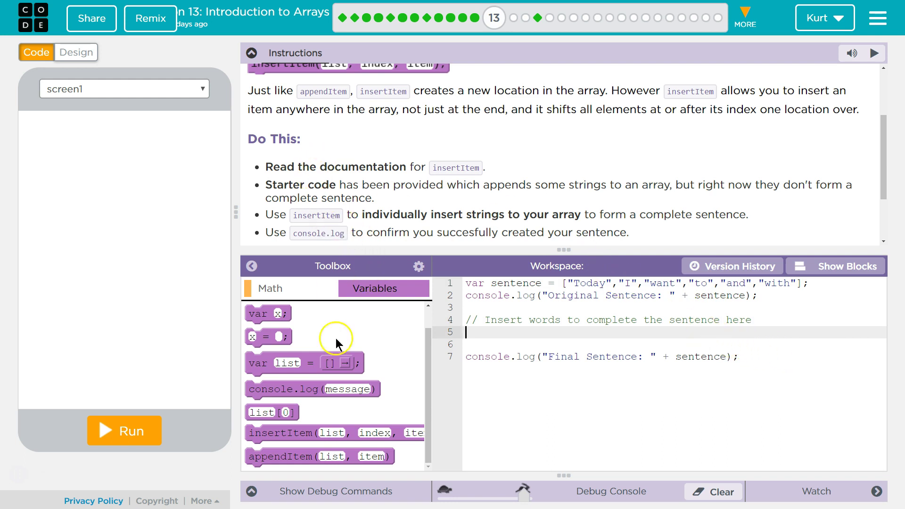
drag(301, 437, 518, 343)
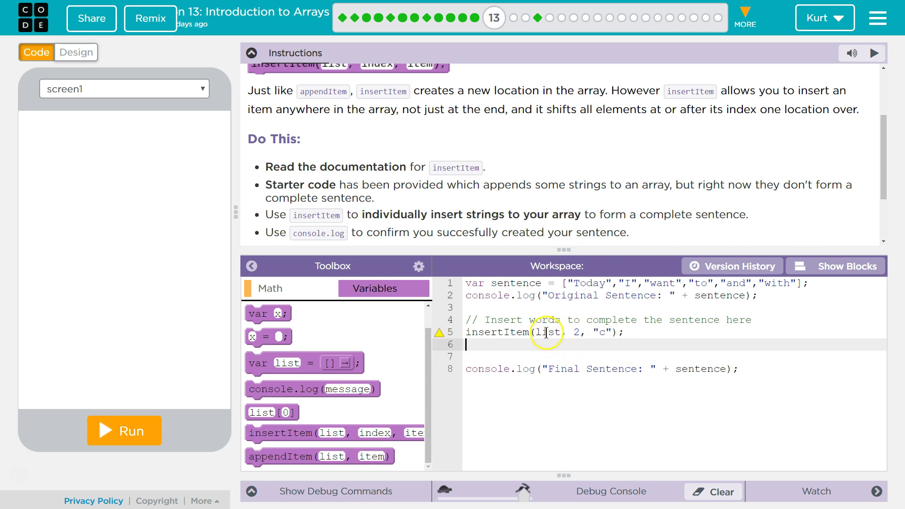
double_click(546, 331)
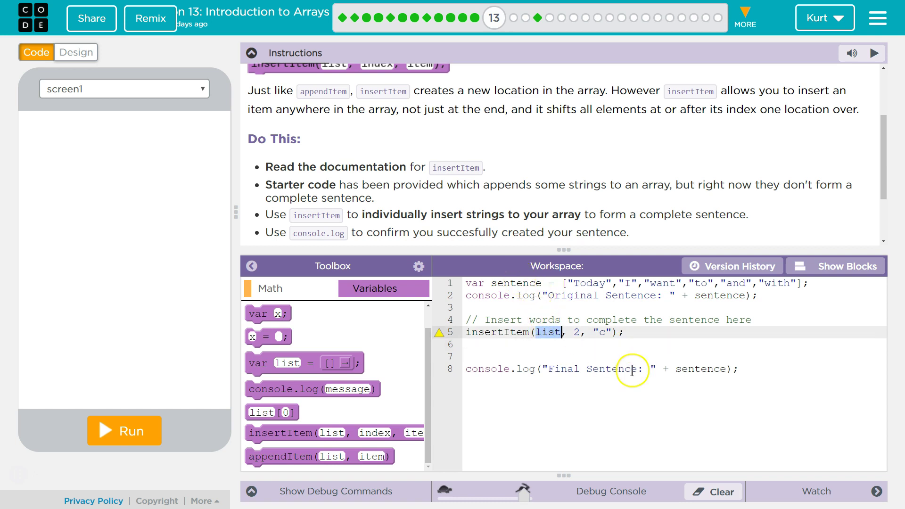
text(sentence)
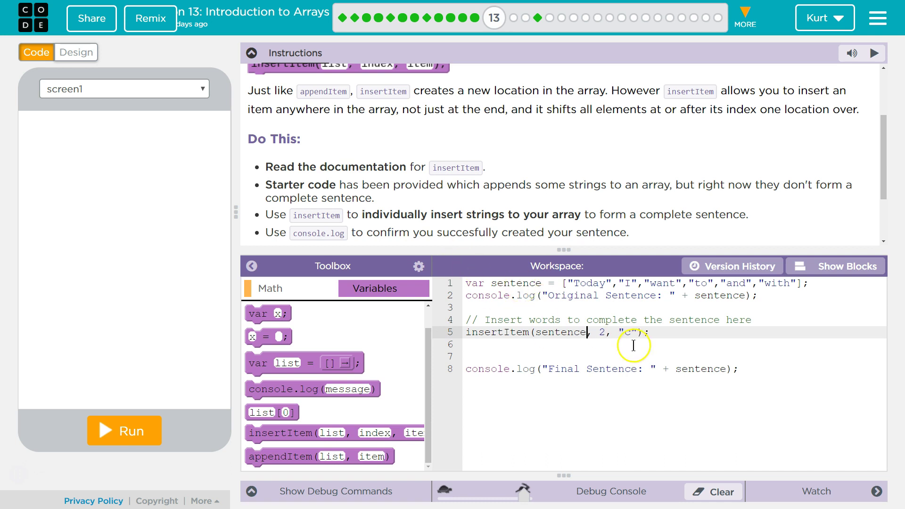
click(600, 330)
key(BackSpace)
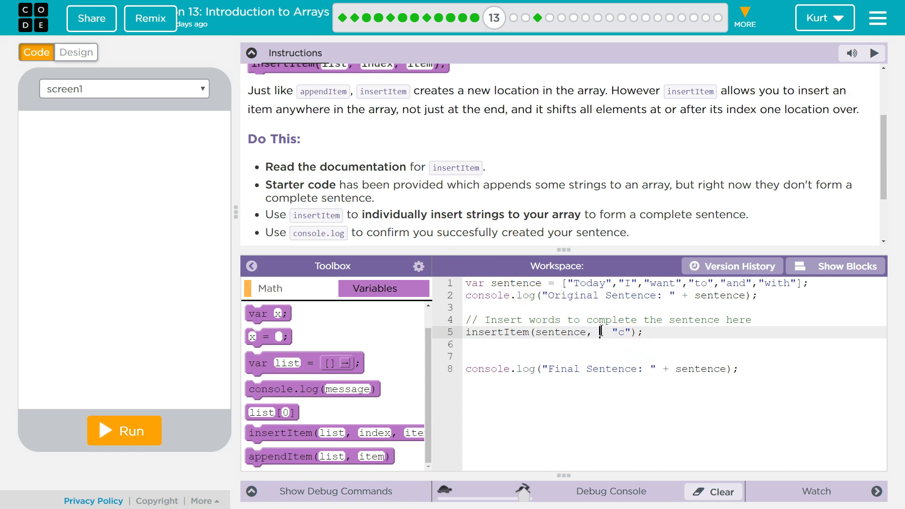
text(4,)
click(628, 334)
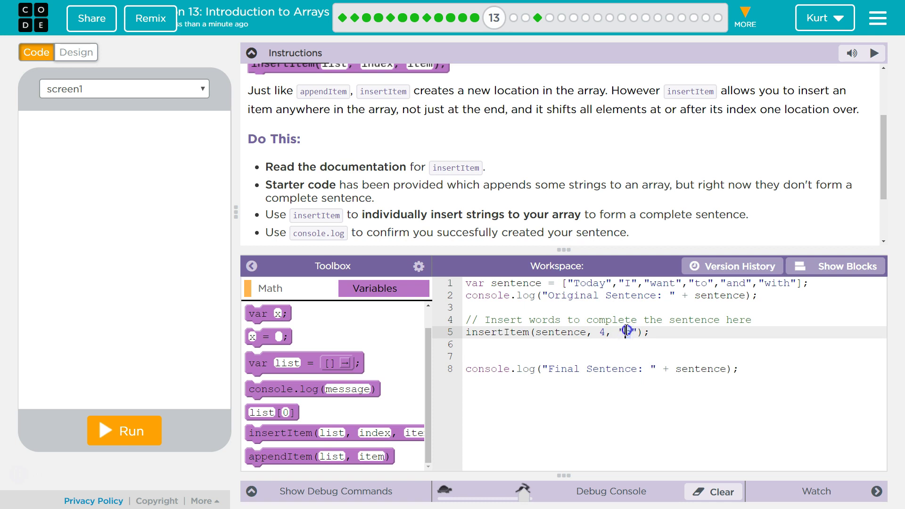
text(code)
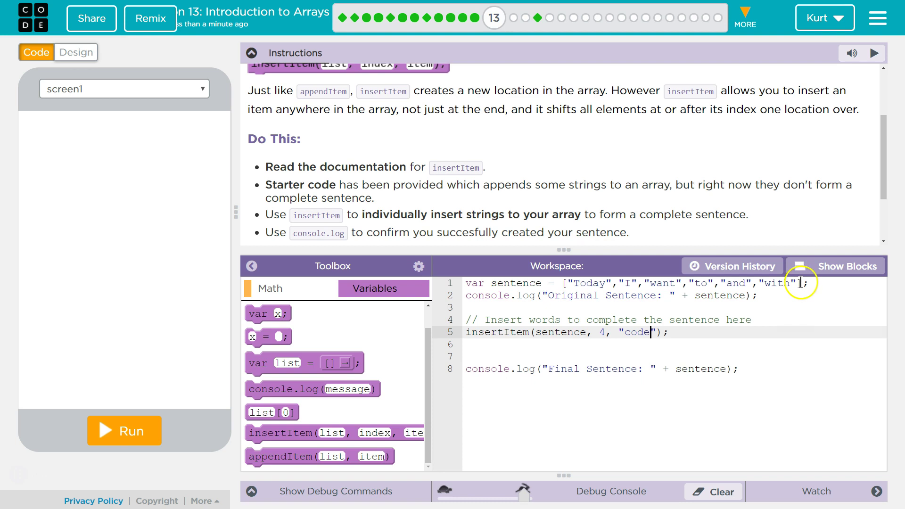
Add a second call on line 6 reading insertItem(sentence, 6, "debug").
click(731, 332)
key(Return)
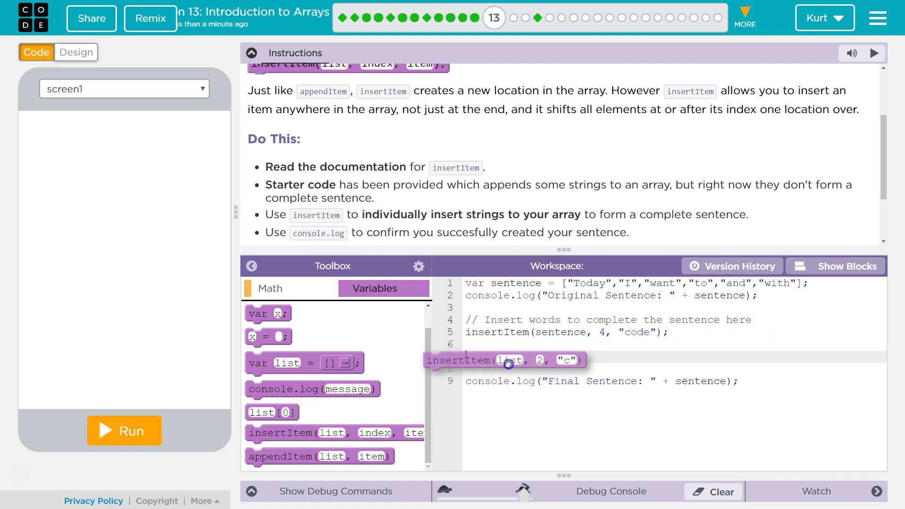
drag(317, 435, 536, 357)
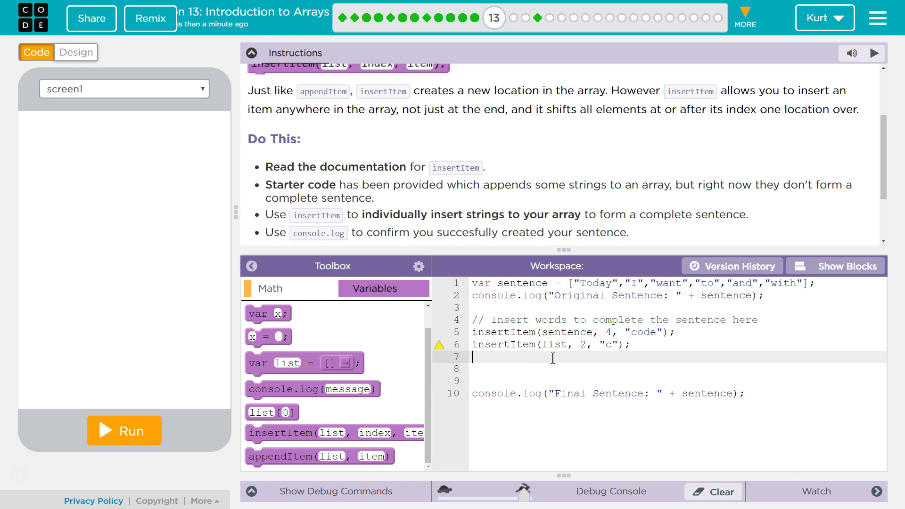
click(556, 344)
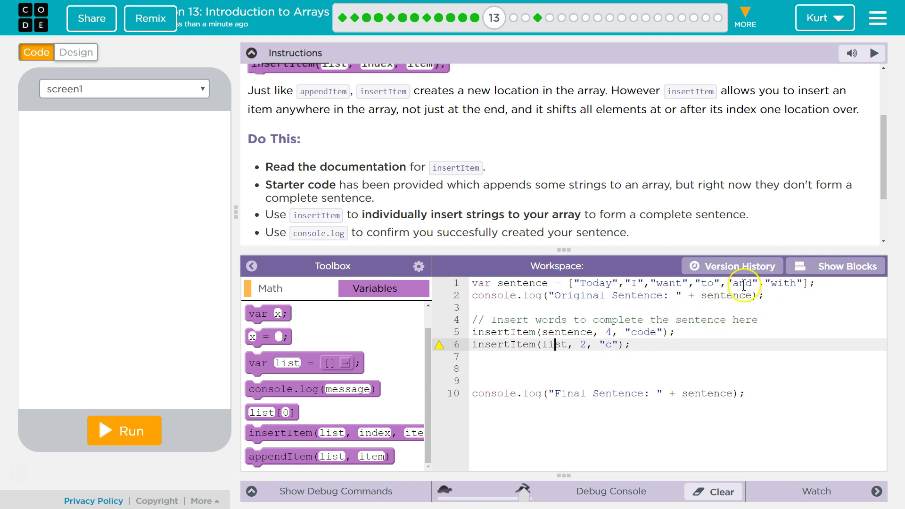
click(586, 347)
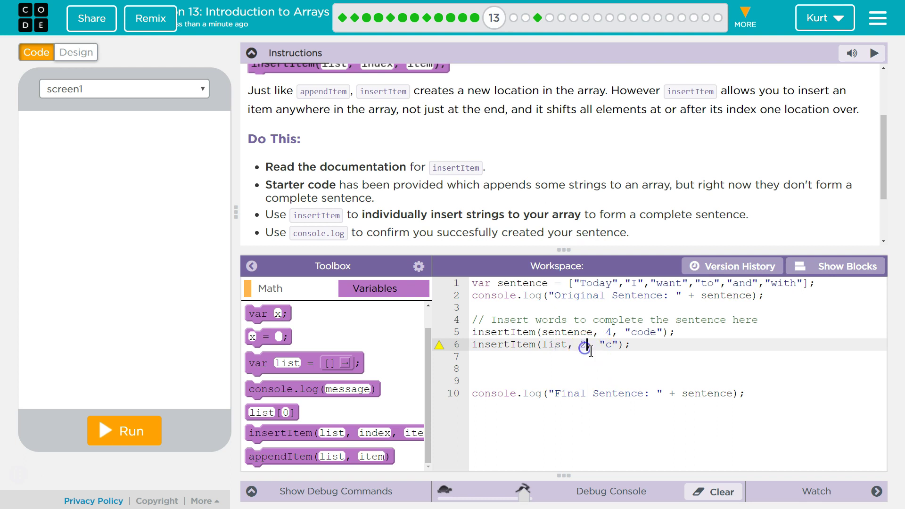
key(BackSpace)
text(65)
double_click(555, 345)
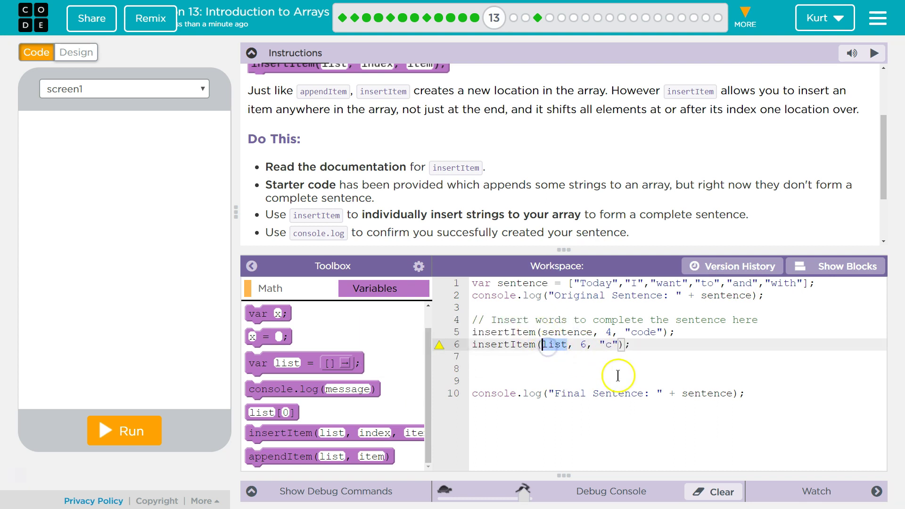
text(debug)
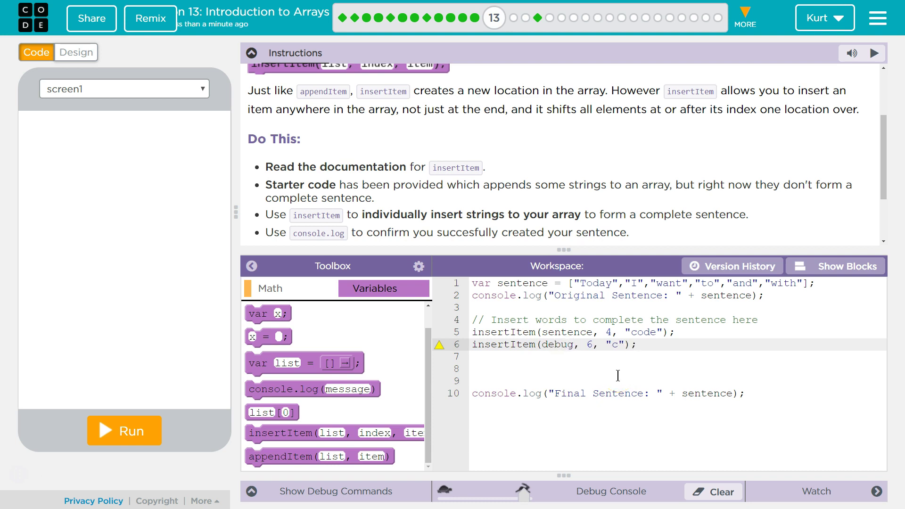
key(BackSpace)
key(BackSpace)
key(BackSpace)
key(BackSpace)
text(s)
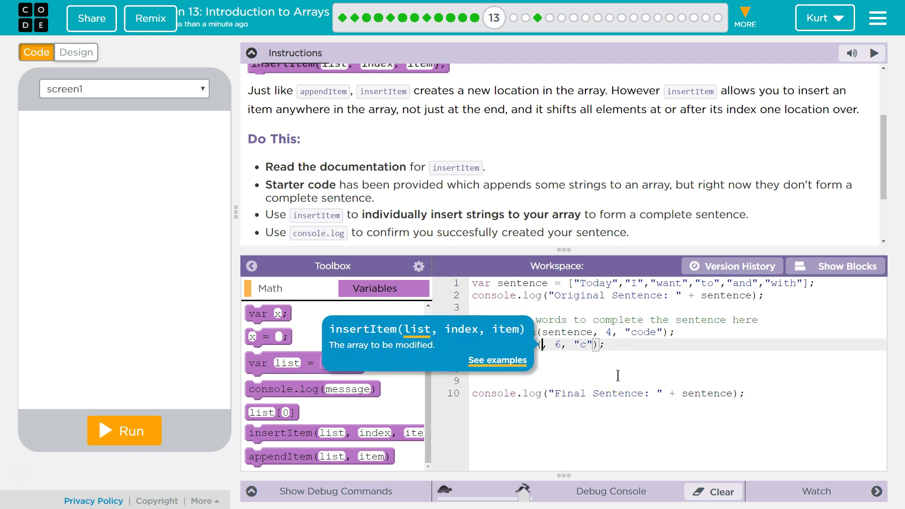
text(entence)
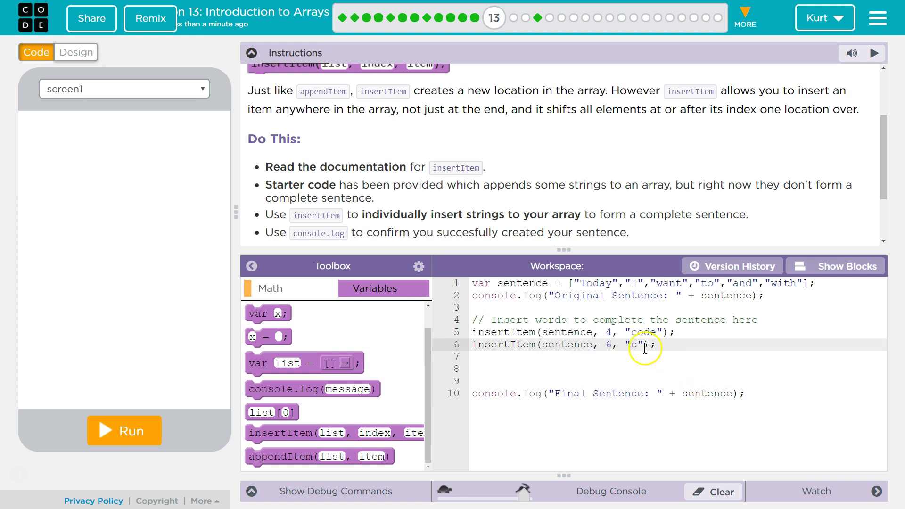
click(630, 344)
text(debug)
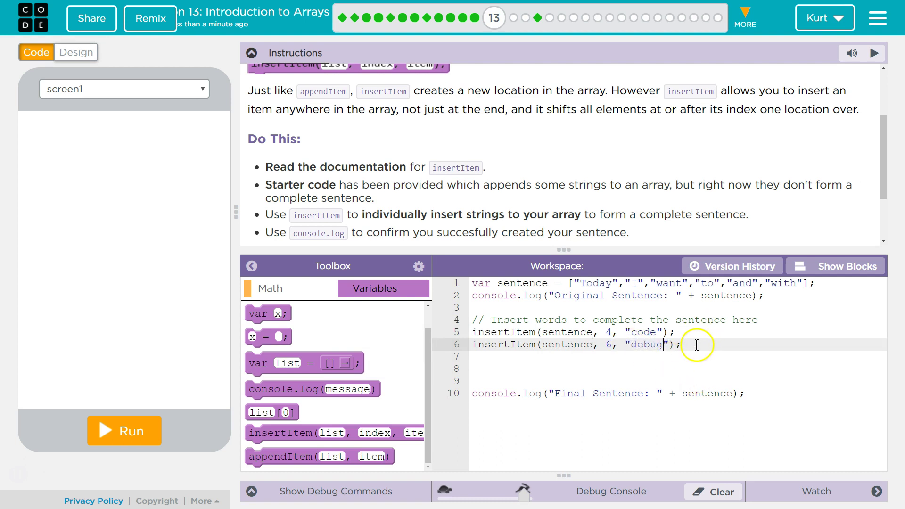
Copy line 6 and paste it onto a new line 7.
drag(695, 346, 476, 346)
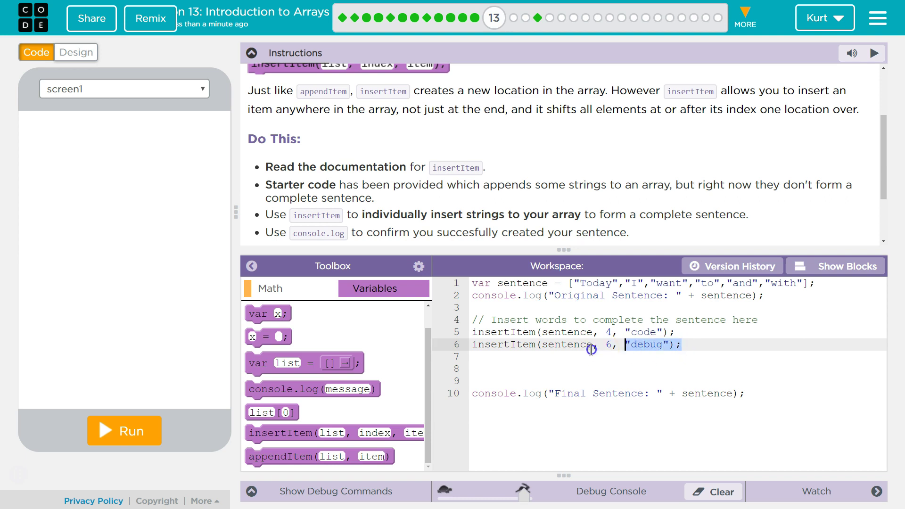
right_click(474, 348)
click(497, 214)
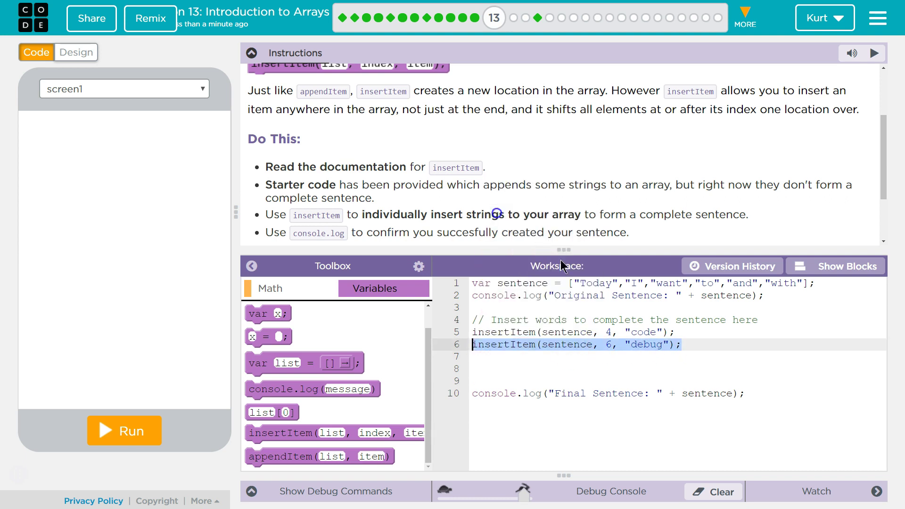
click(703, 344)
key(Return)
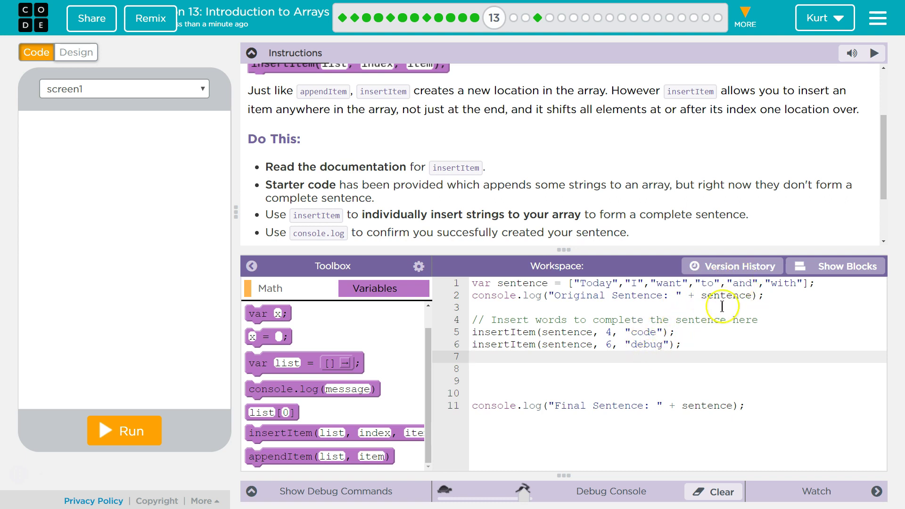
right_click(560, 360)
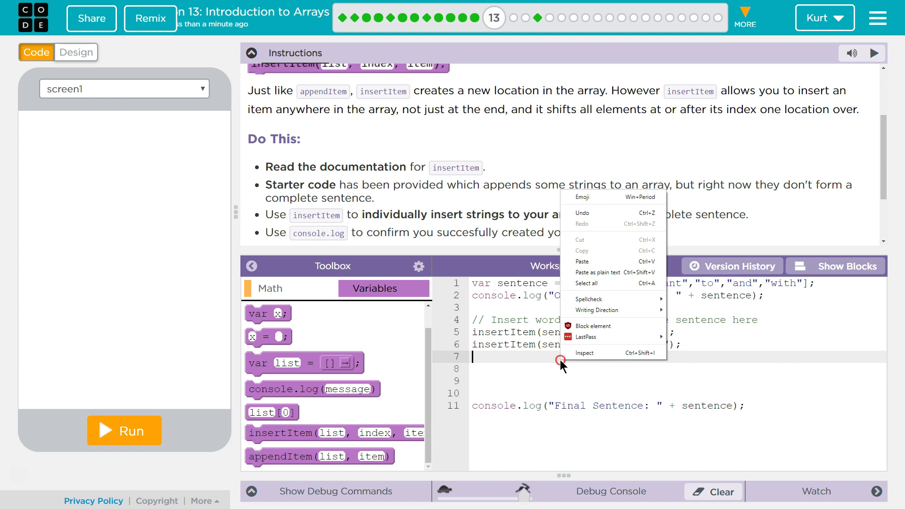
click(591, 259)
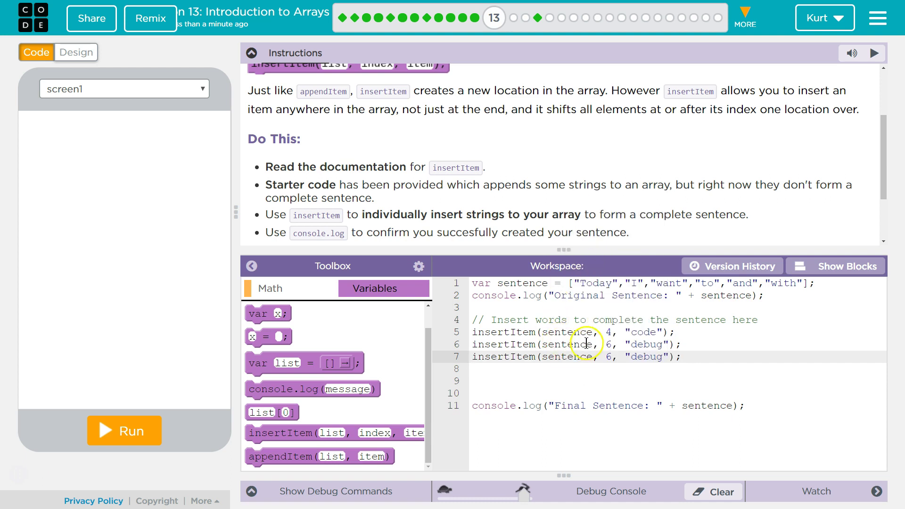
Change line 7 to insertItem(sentence, 8, "you") and remove the extra blank line.
click(607, 346)
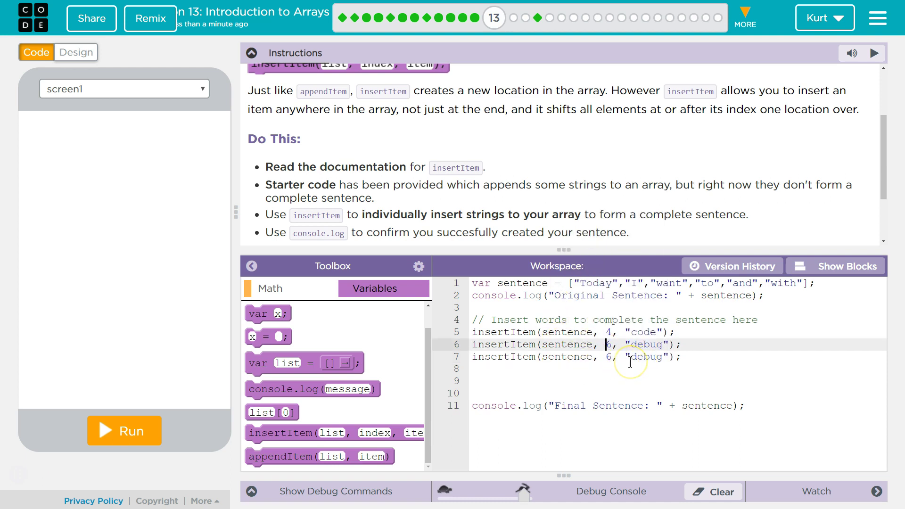
key(Down)
key(BackSpace)
text(8)
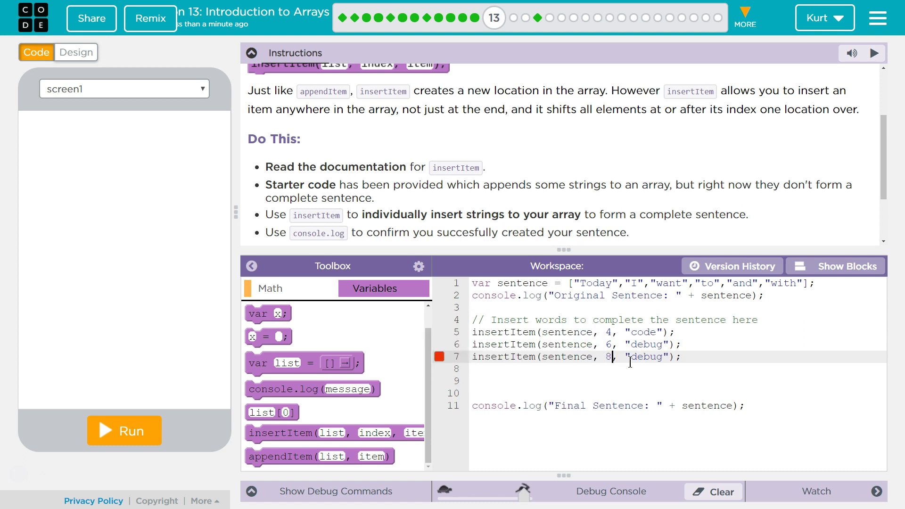
double_click(655, 358)
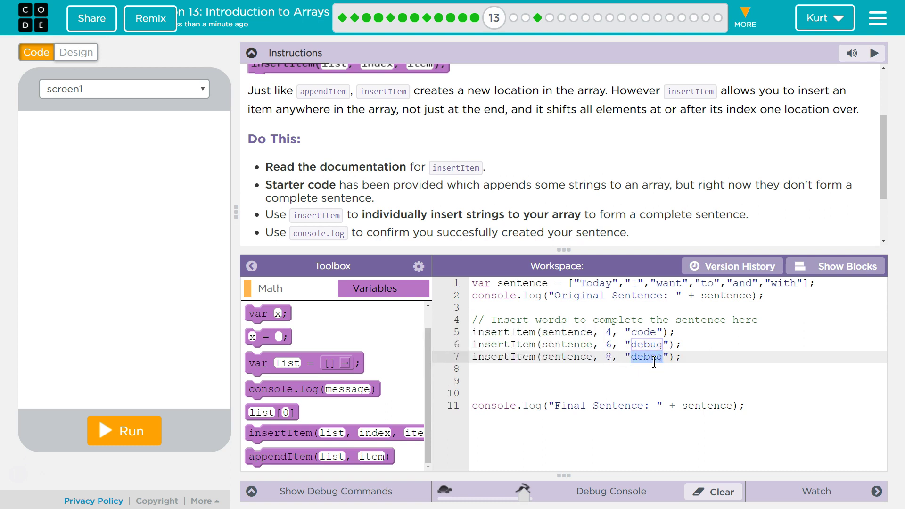
text(yo)
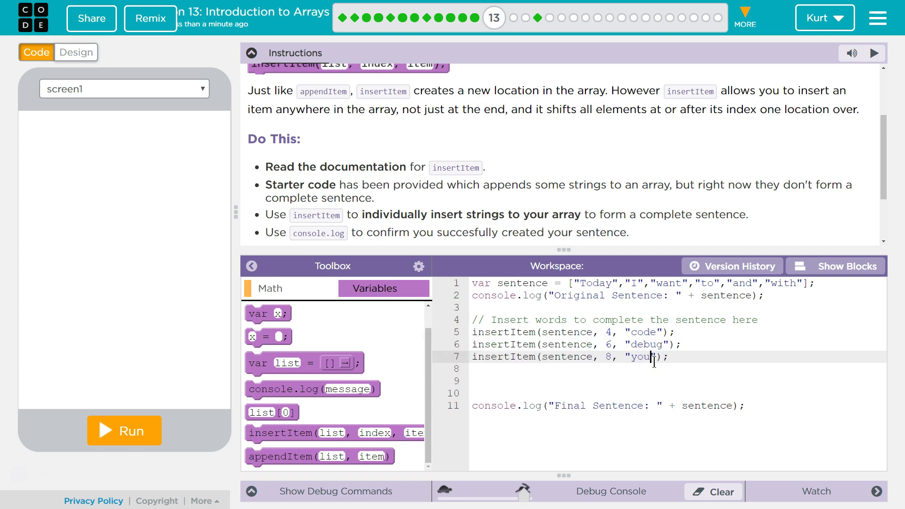
key(Down)
key(BackSpace)
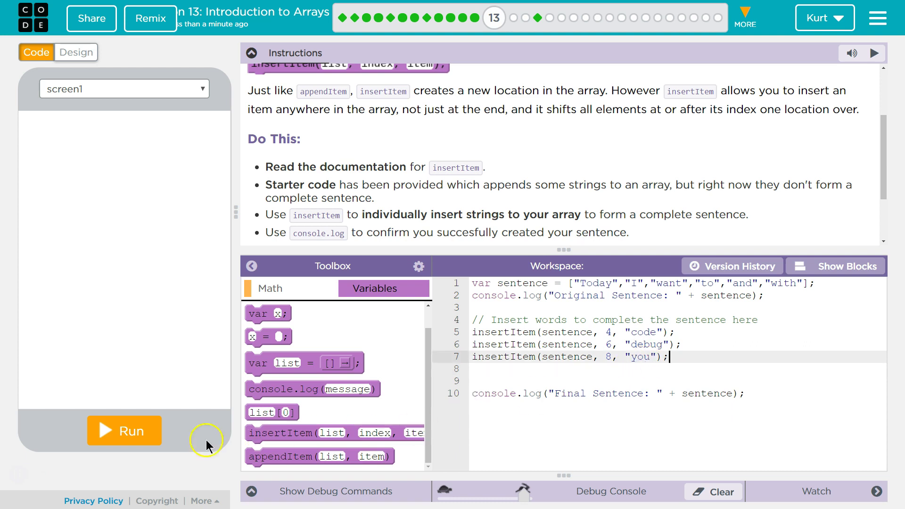
Run the program to log Today,I,want,to,code,and,debug,with,you in the debug console.
click(127, 431)
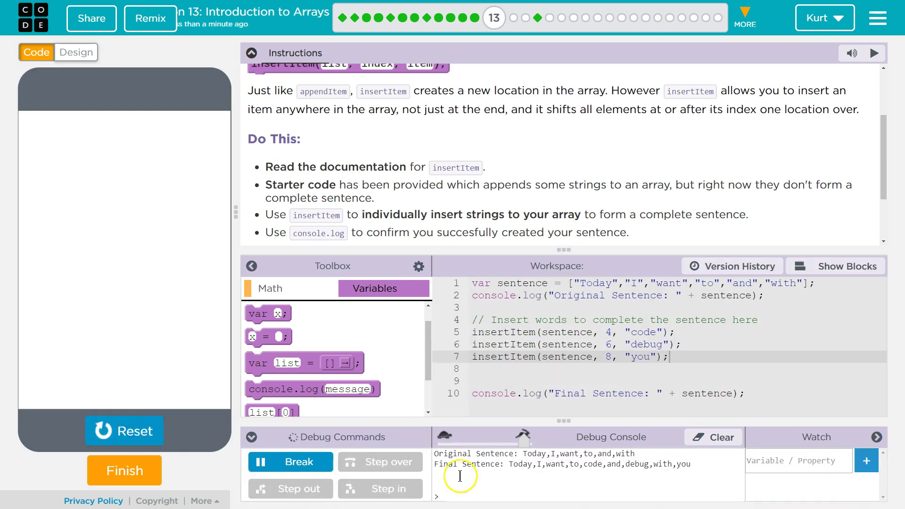